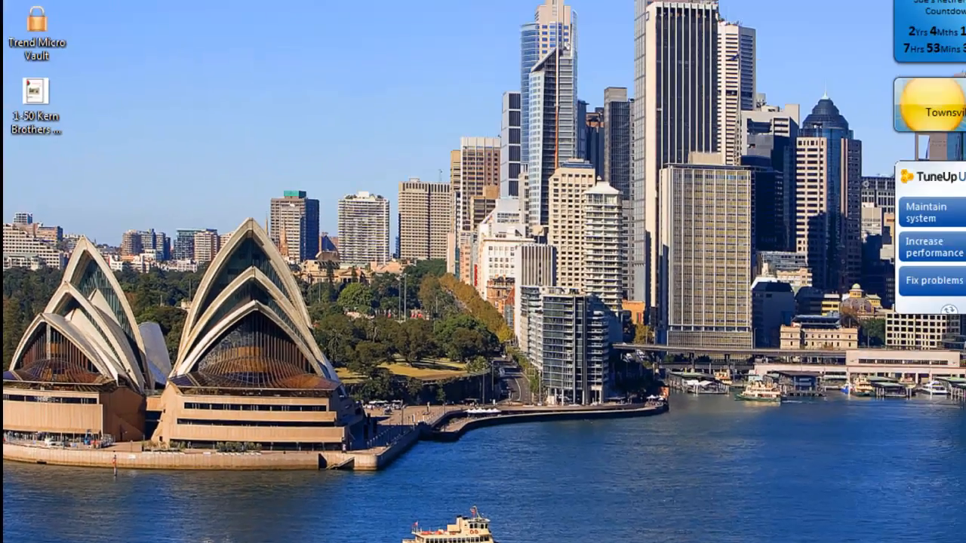
# - Open WordPad from the Accessories group of the installed programs
pyautogui.click(49, 534)
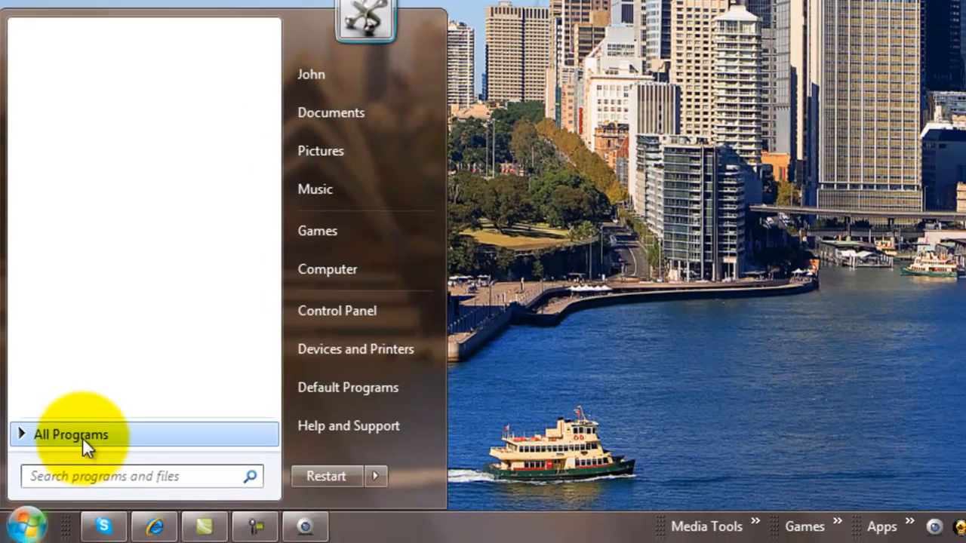
pyautogui.click(82, 436)
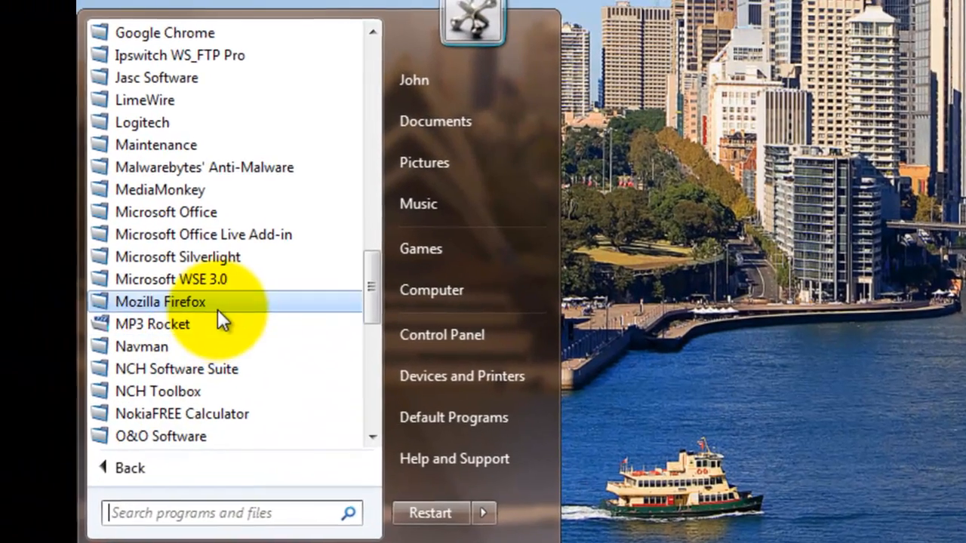
pyautogui.scroll(-3, 138, 290)
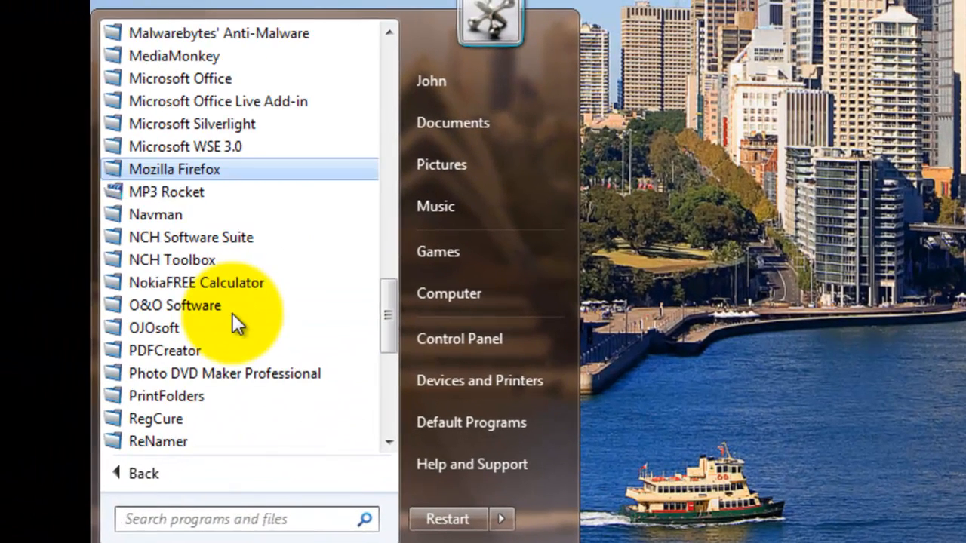
pyautogui.scroll(-1, 233, 316)
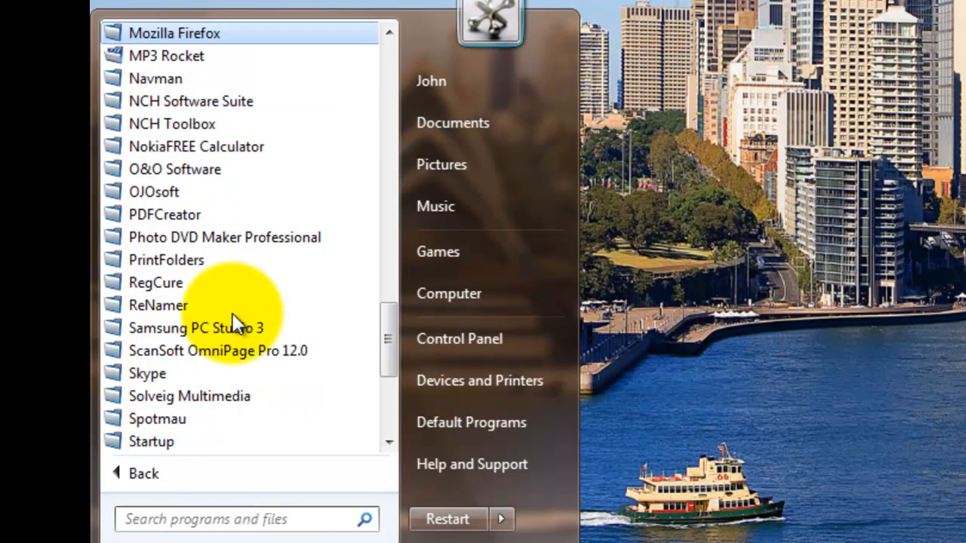
pyautogui.scroll(-2, 232, 313)
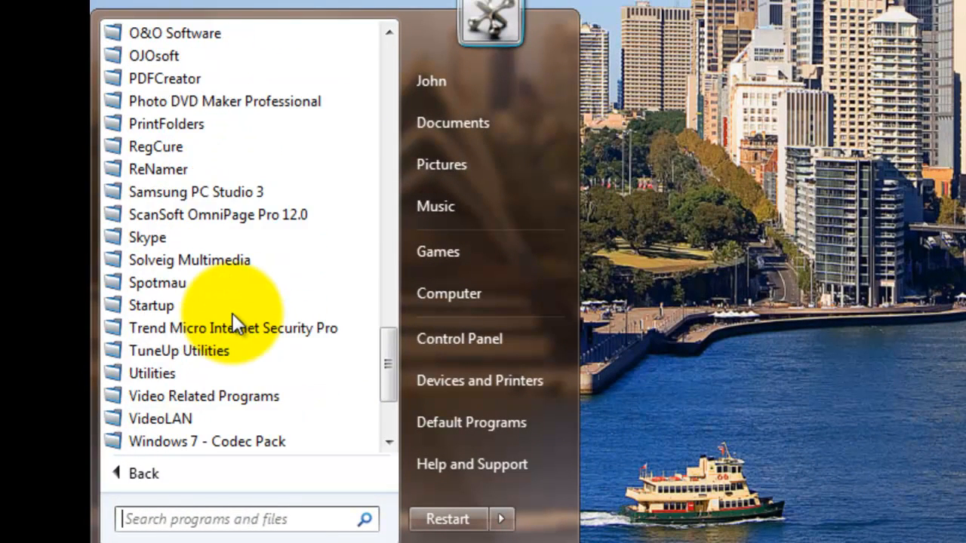
pyautogui.scroll(-2, 231, 314)
pyautogui.scroll(9, 231, 313)
pyautogui.scroll(9, 230, 314)
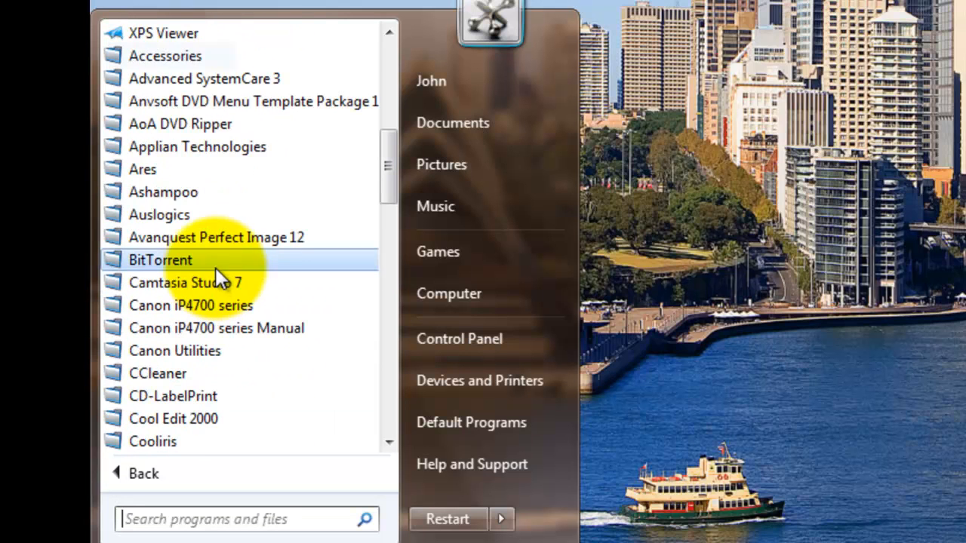
pyautogui.click(204, 55)
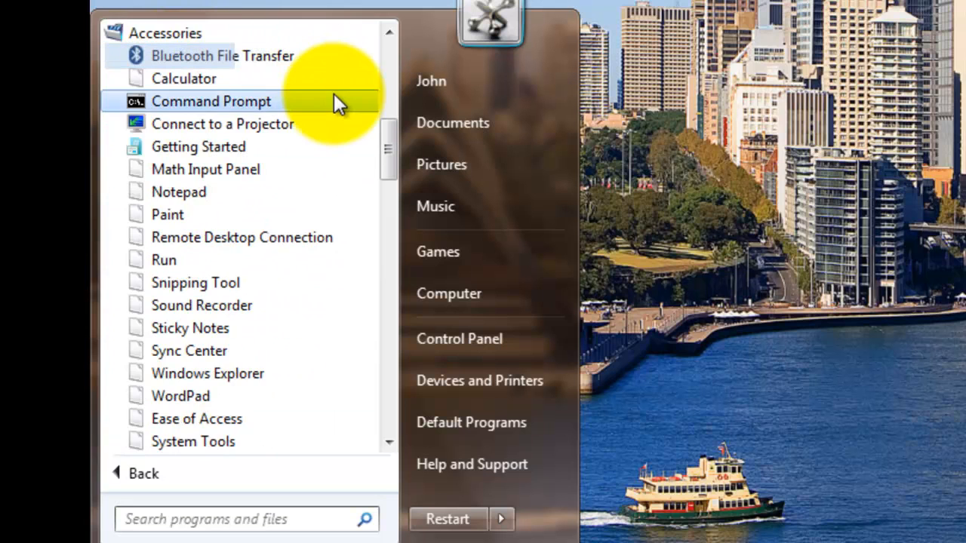
pyautogui.click(189, 397)
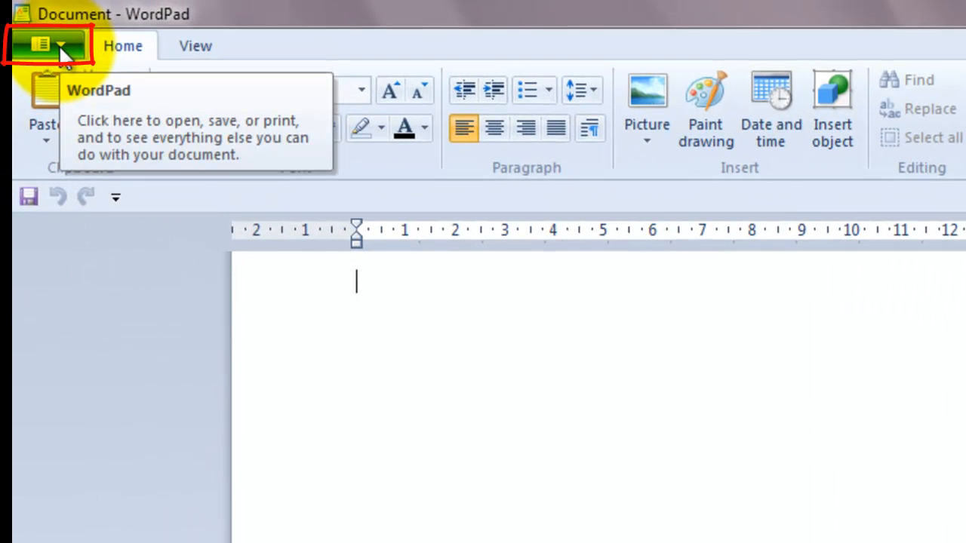
# - Try Landscape orientation in the page setup, return it to Portrait and confirm
pyautogui.click(59, 44)
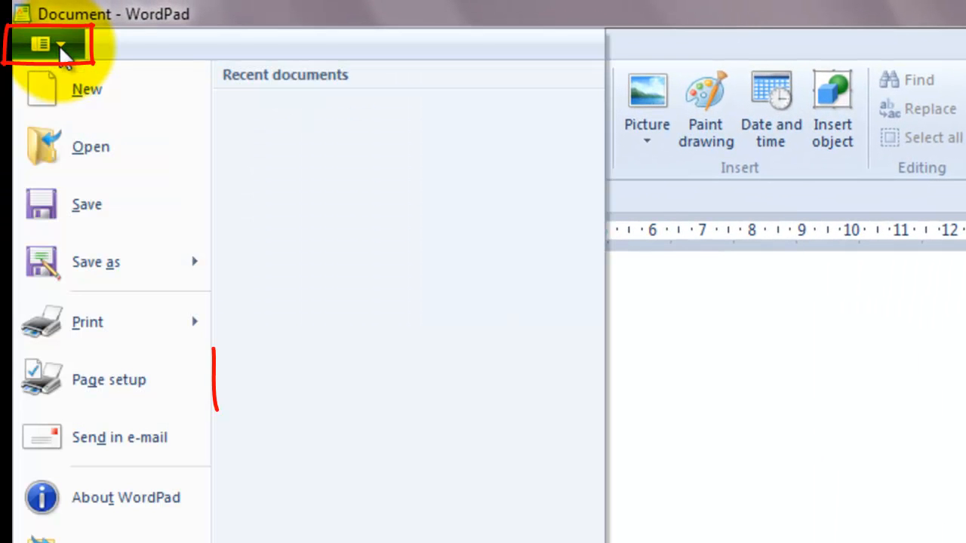
pyautogui.click(114, 384)
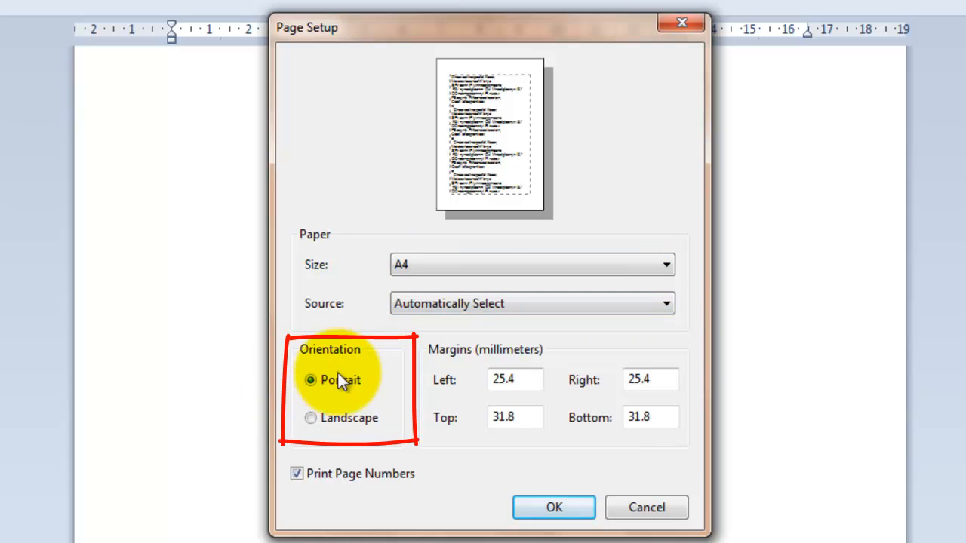
pyautogui.click(310, 418)
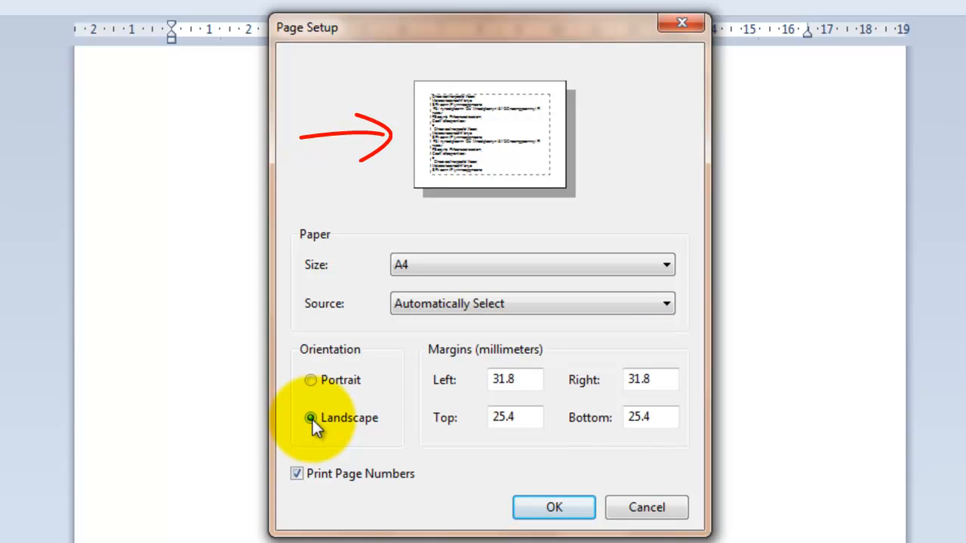
pyautogui.click(311, 380)
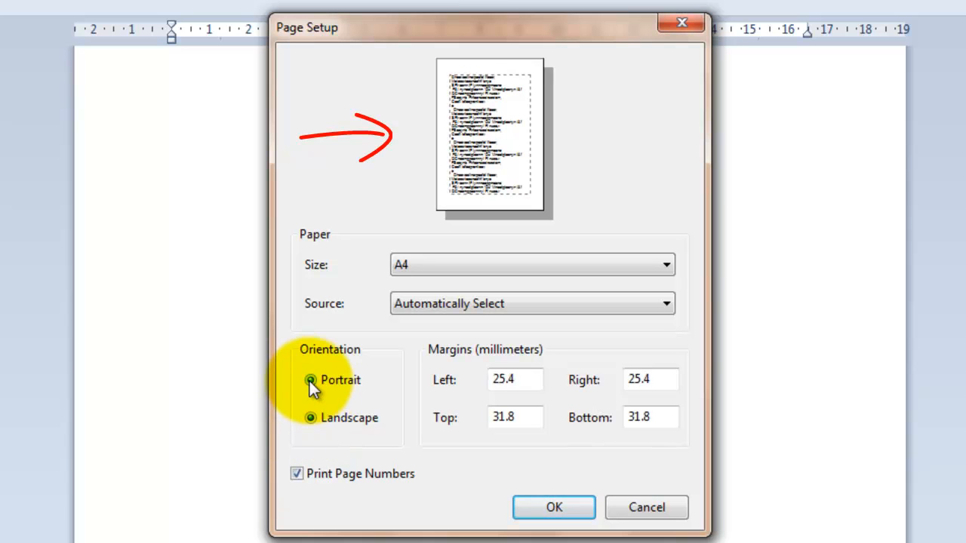
pyautogui.click(312, 420)
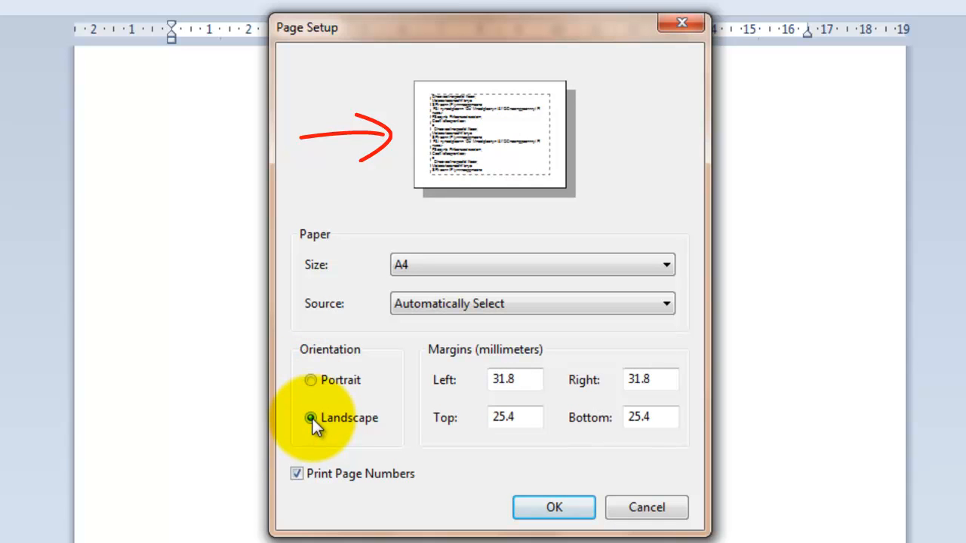
pyautogui.click(313, 380)
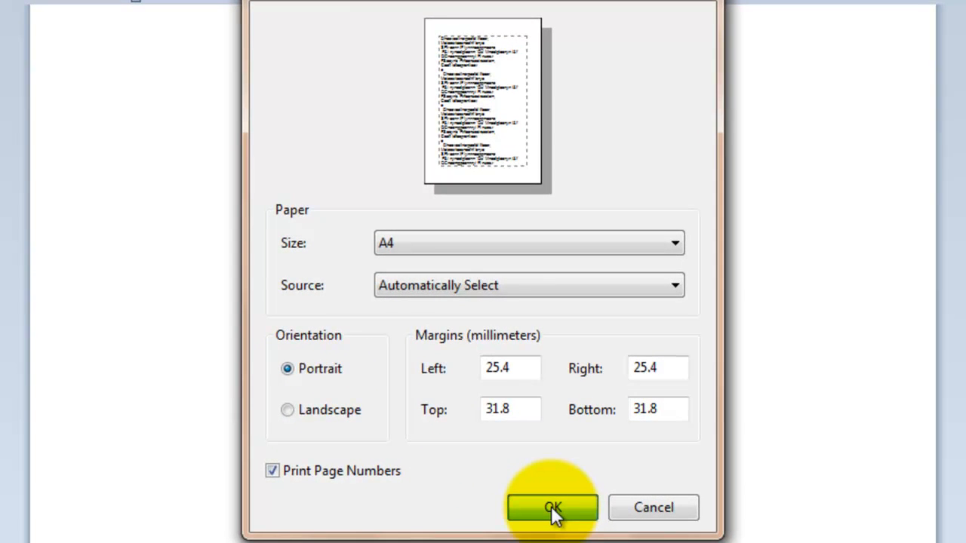
pyautogui.click(553, 510)
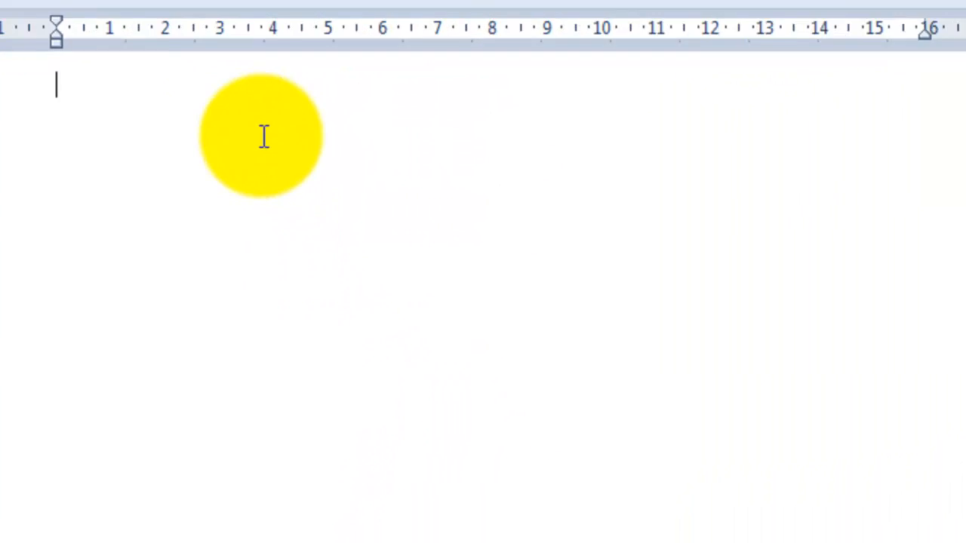
# - Paste the copied text into the blank document and insert six blank lines above it
pyautogui.rightClick(383, 157)
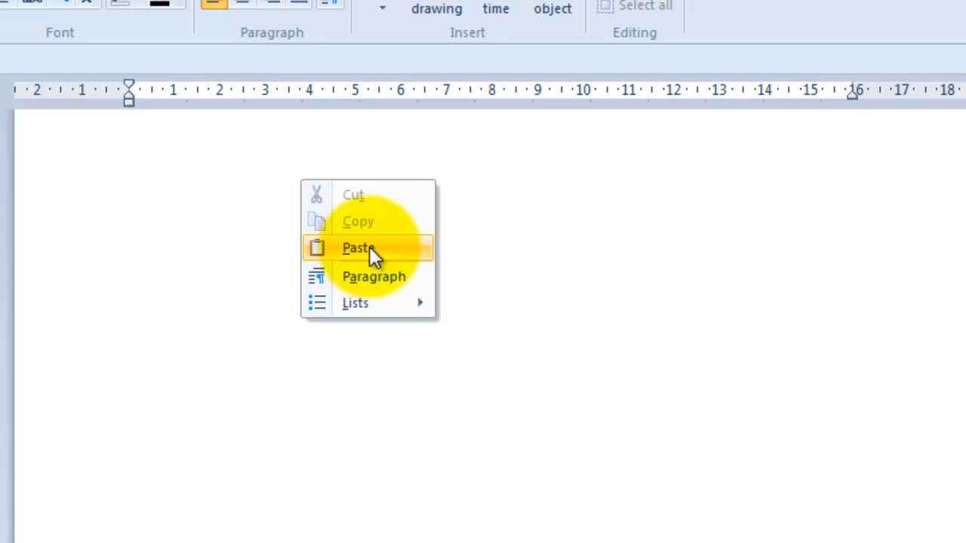
pyautogui.click(369, 247)
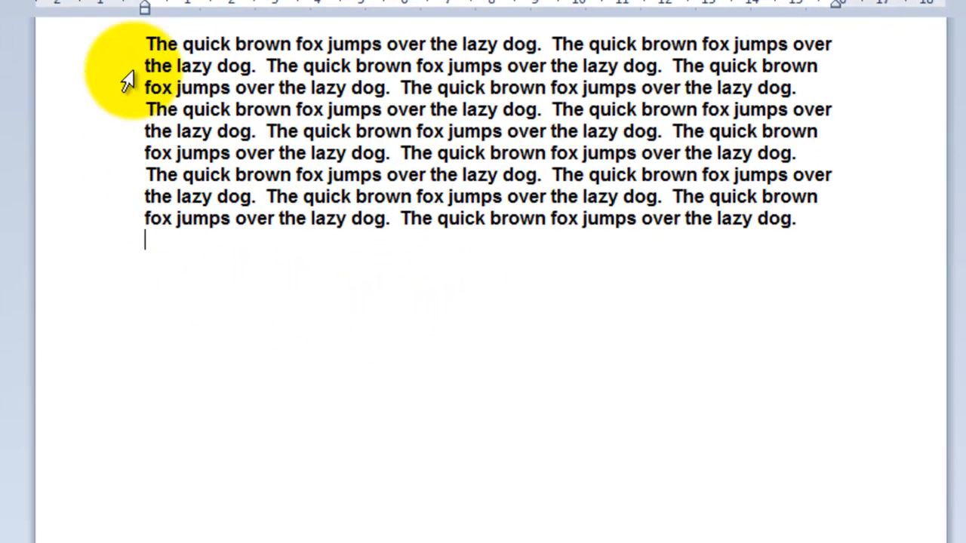
pyautogui.click(149, 42)
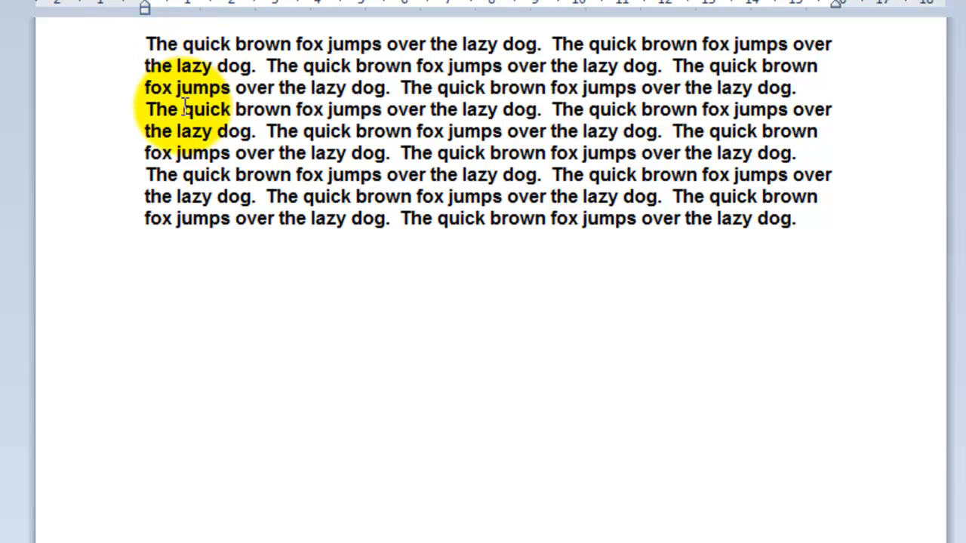
pyautogui.press('Return')
pyautogui.press('Return')
pyautogui.press('Return')
pyautogui.press('Return')
pyautogui.press('Return')
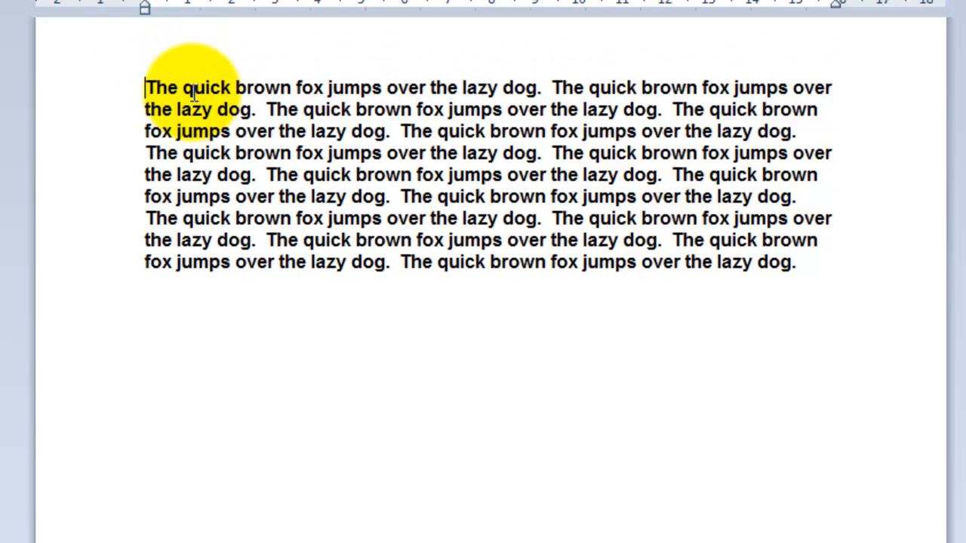
pyautogui.press('Return')
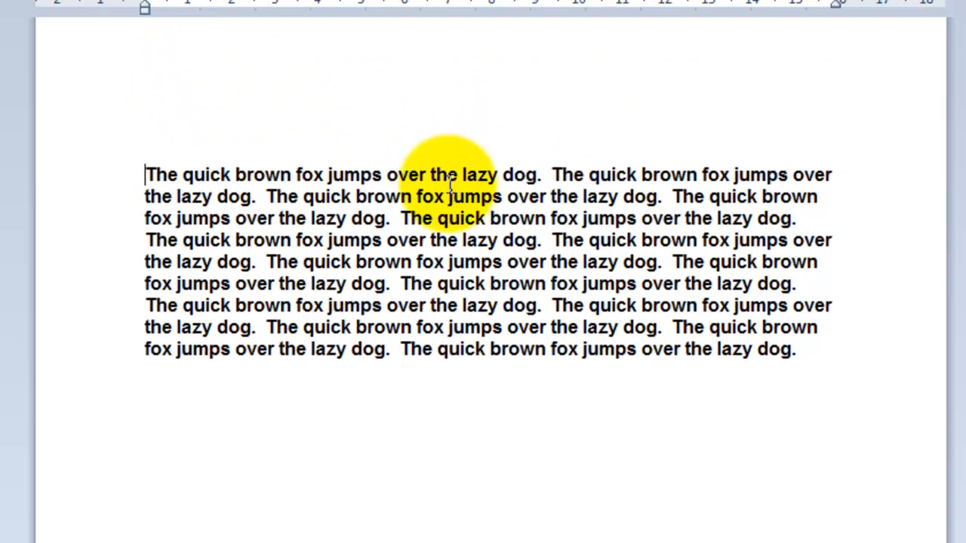
# - Separate the first three sentences onto their own lines, spaced apart from each other and from the remaining text by blank lines
pyautogui.click(557, 164)
pyautogui.press('Return')
pyautogui.press('Return')
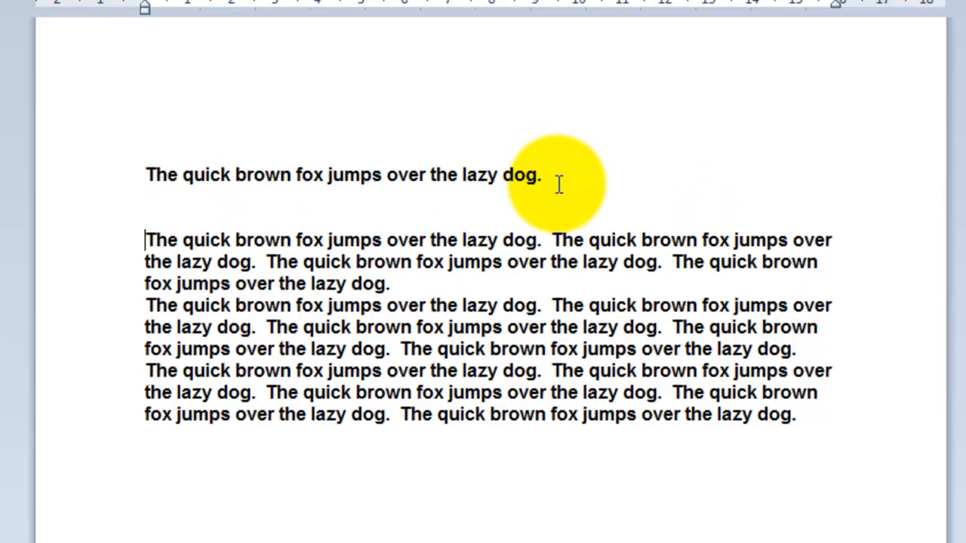
pyautogui.click(554, 240)
pyautogui.press('Return')
pyautogui.press('Return')
pyautogui.press('Return')
pyautogui.click(550, 305)
pyautogui.press('Return')
pyautogui.press('Return')
pyautogui.press('Return')
pyautogui.press('Return')
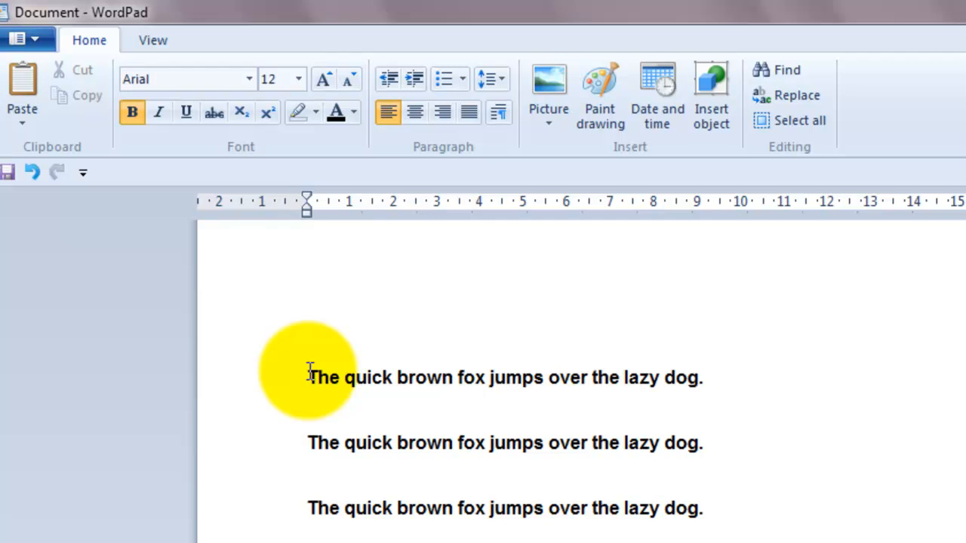
# - Try toggling italic, underline and bold on the blank area above the first sentence with no text selected
pyautogui.click(495, 315)
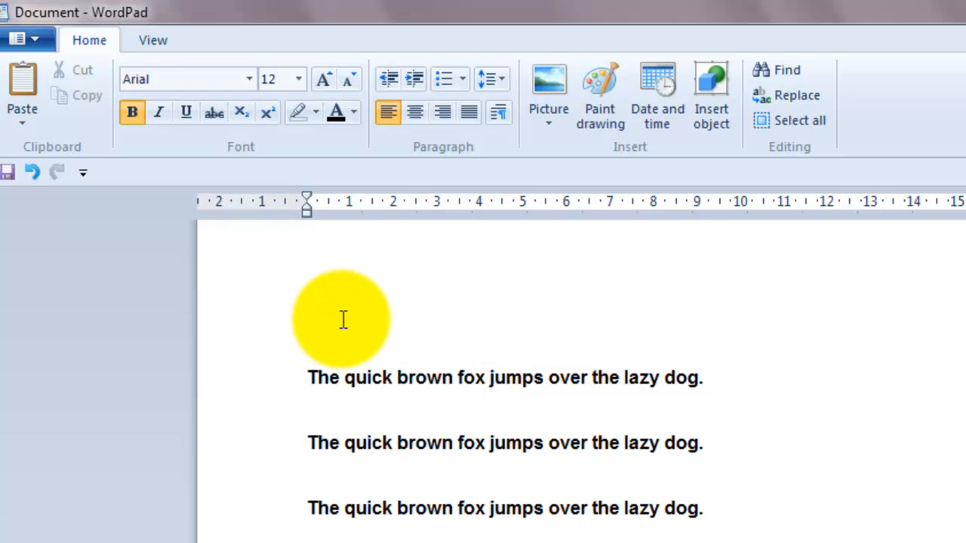
pyautogui.click(159, 111)
pyautogui.click(181, 113)
pyautogui.click(157, 114)
pyautogui.click(137, 114)
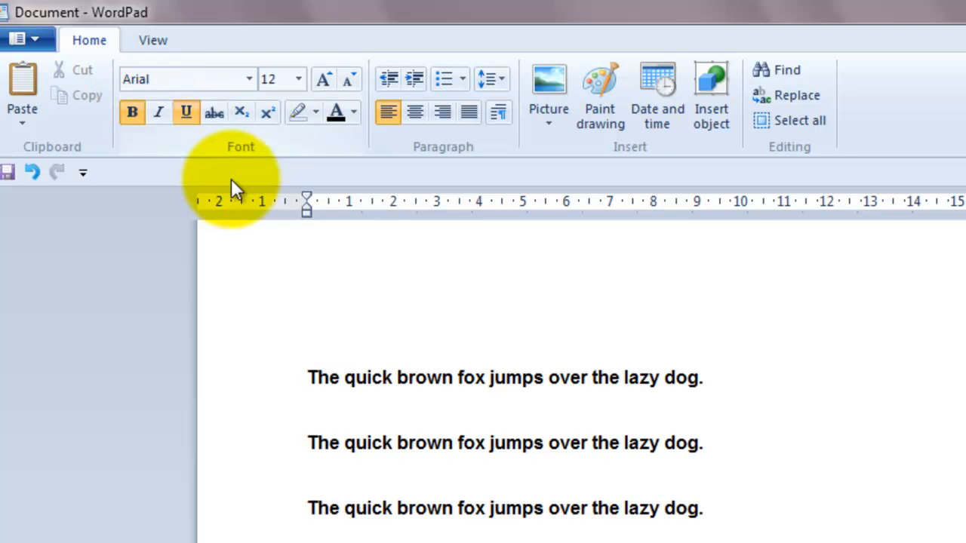
# - Format the first sentence as non-bold, italic, underlined and struck through, with red text
pyautogui.moveTo(308, 377); pyautogui.dragTo(617, 383)
pyautogui.tripleClick(314, 377)
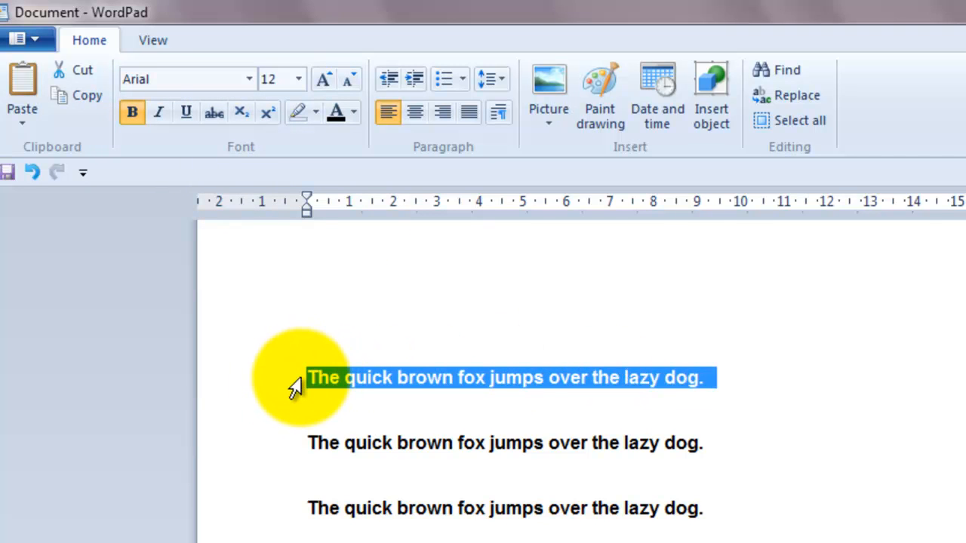
pyautogui.click(309, 378)
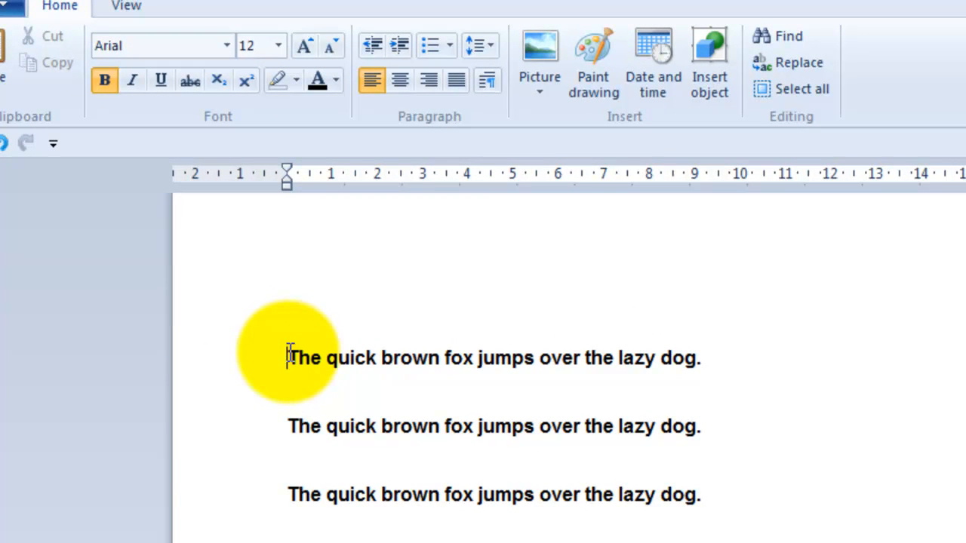
pyautogui.moveTo(289, 355); pyautogui.dragTo(709, 356)
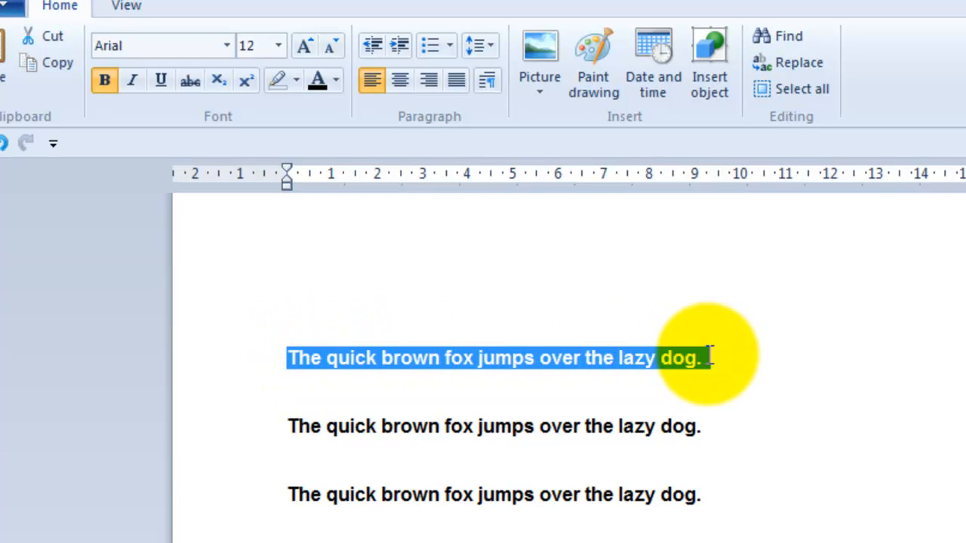
pyautogui.click(105, 79)
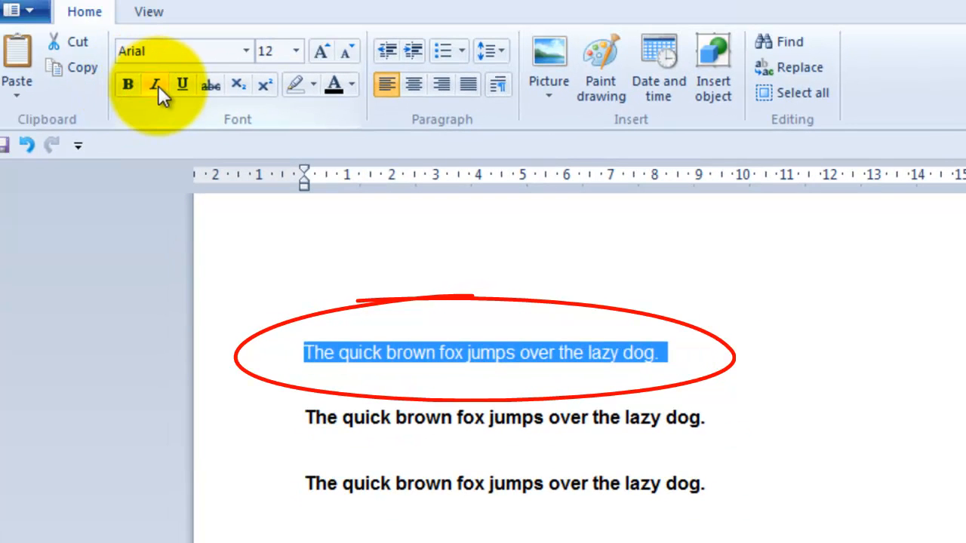
pyautogui.click(132, 80)
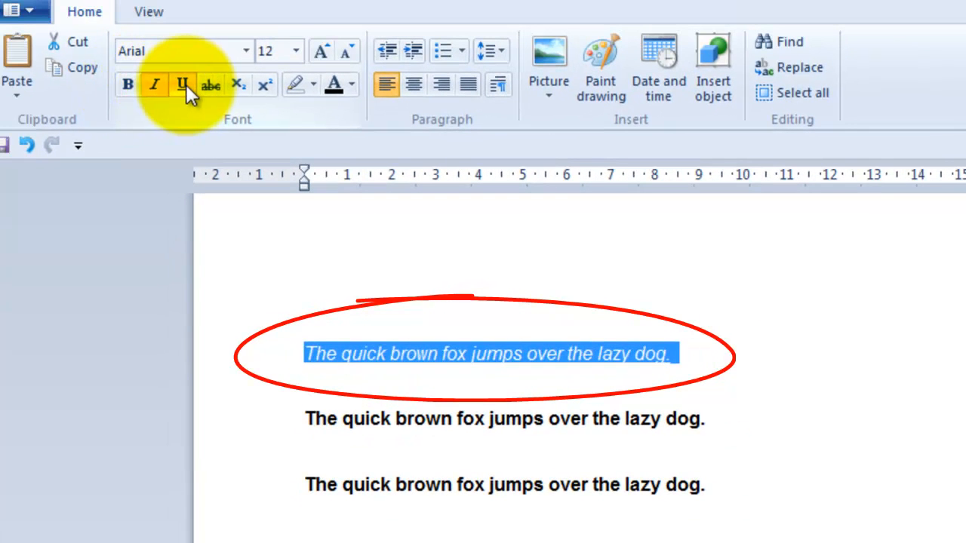
pyautogui.click(214, 86)
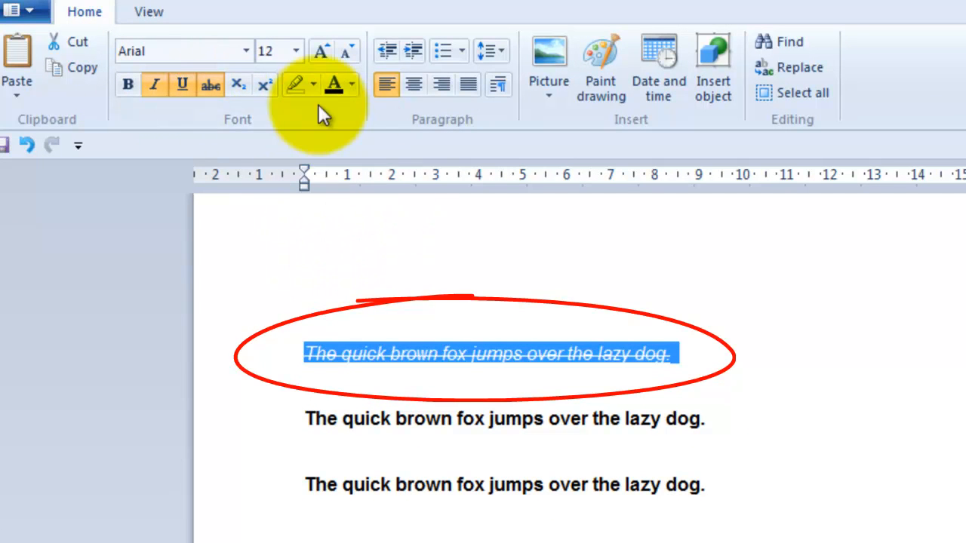
pyautogui.click(353, 84)
pyautogui.click(359, 144)
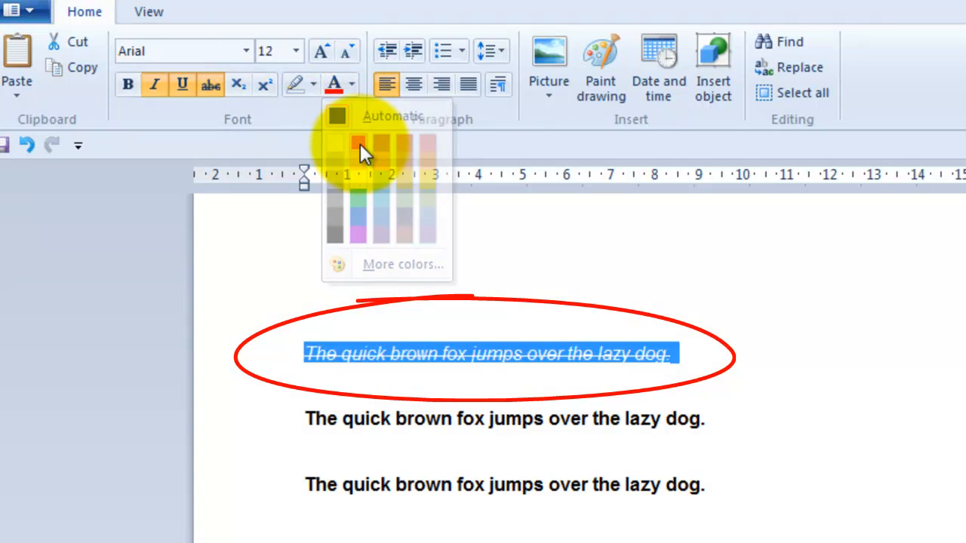
pyautogui.click(659, 252)
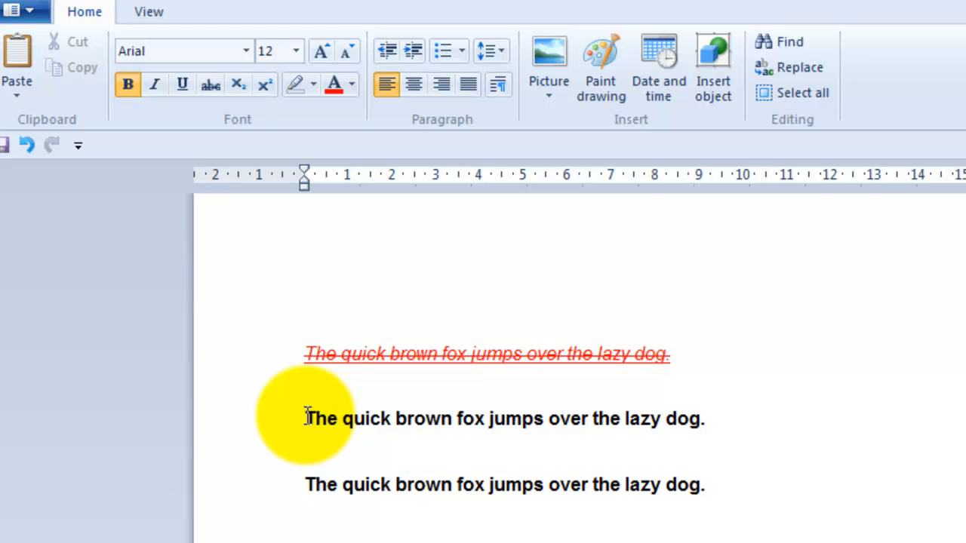
# - Try centre alignment on the second separate sentence, and finish with it aligned right
pyautogui.moveTo(307, 417); pyautogui.dragTo(728, 427)
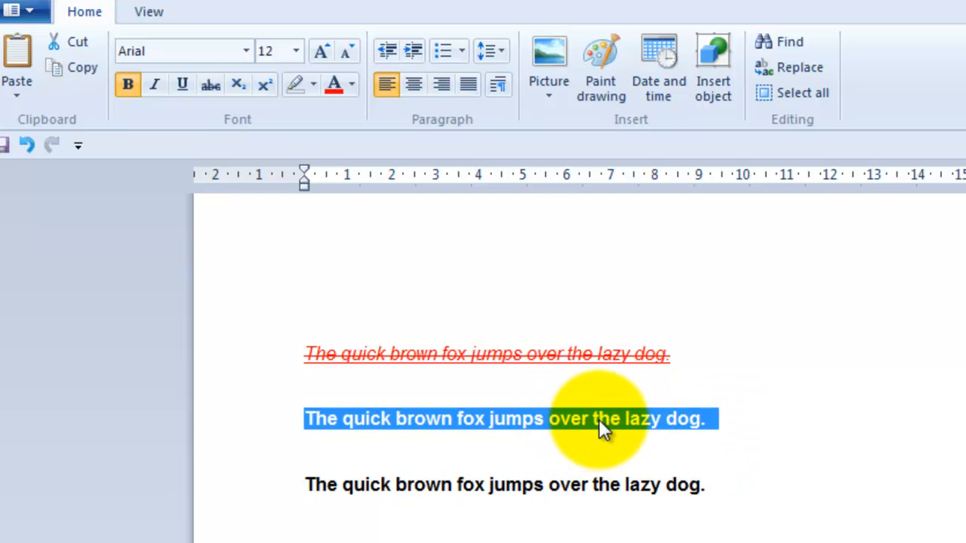
pyautogui.click(412, 85)
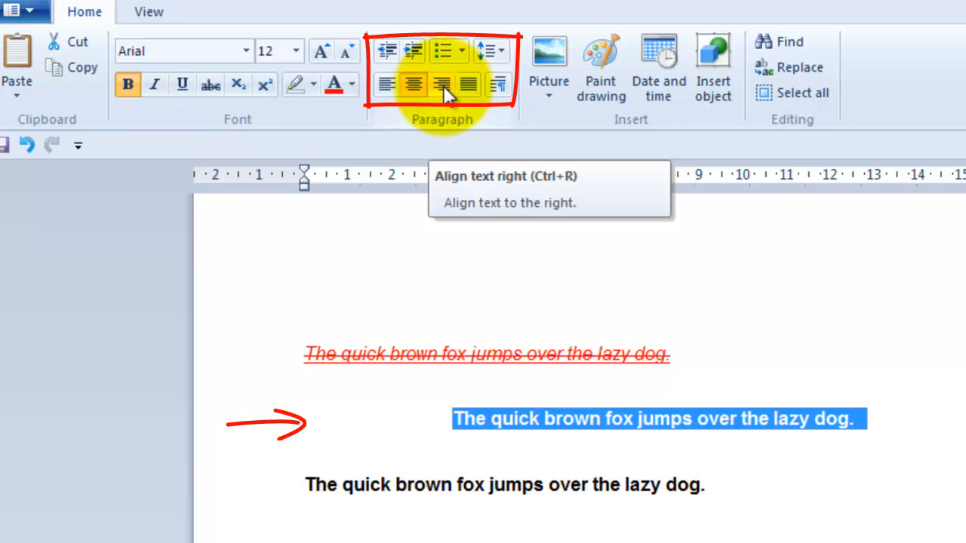
pyautogui.click(443, 85)
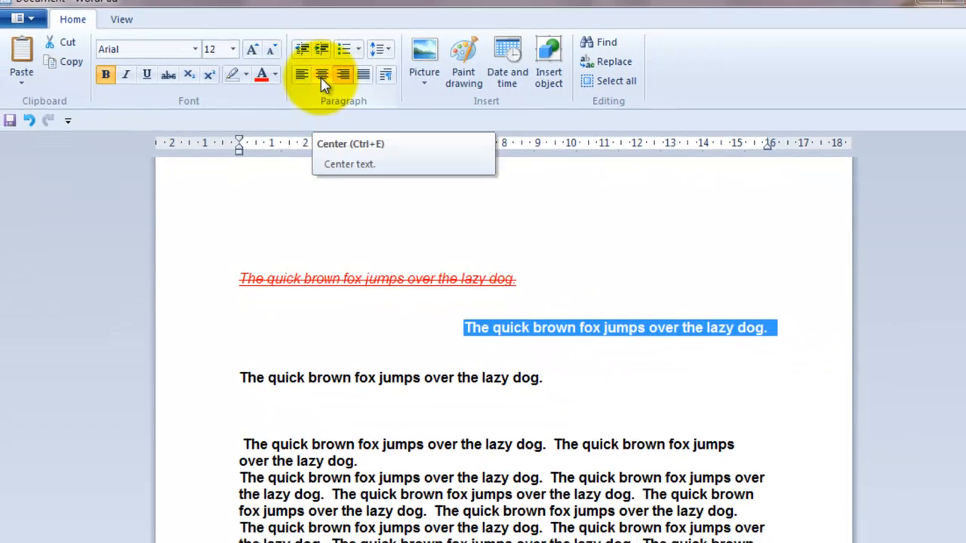
# - Centre the second separate sentence and change its font to Bradley Hand ITC
pyautogui.click(415, 91)
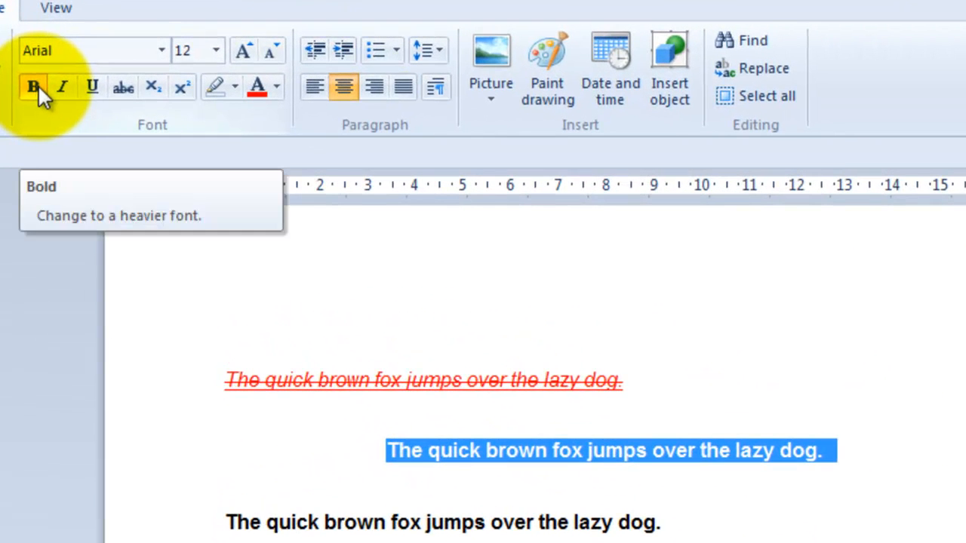
pyautogui.click(162, 51)
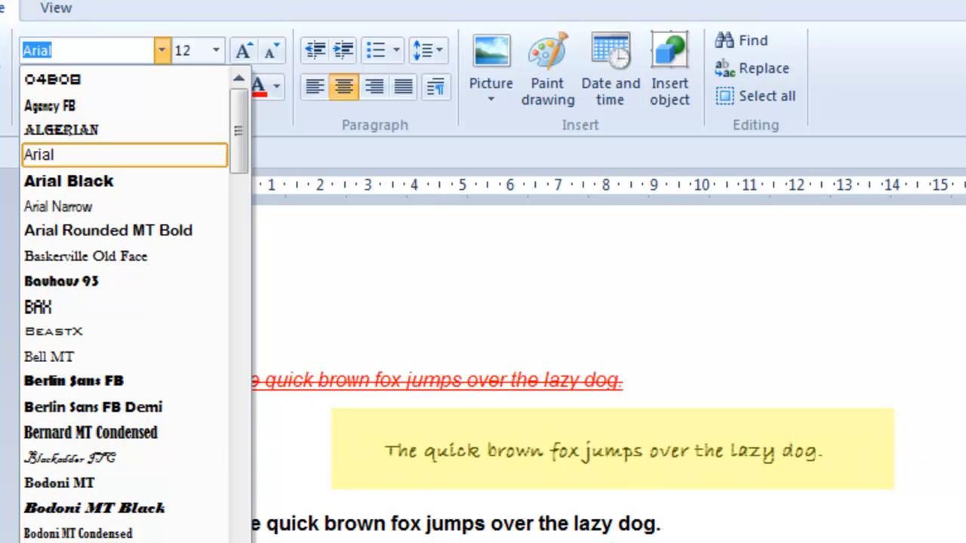
pyautogui.click(125, 541)
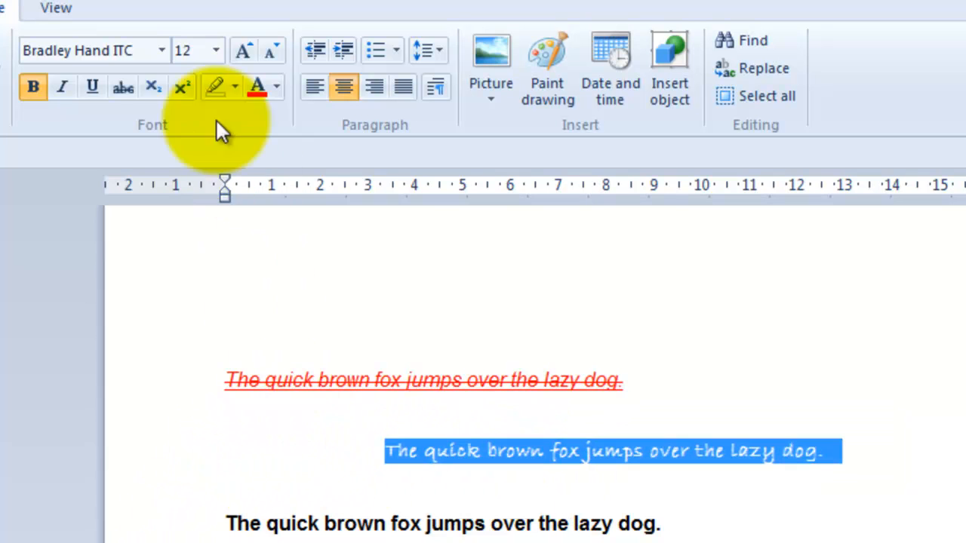
# - Set the second sentence's font size to 22 and make it italic
pyautogui.click(217, 50)
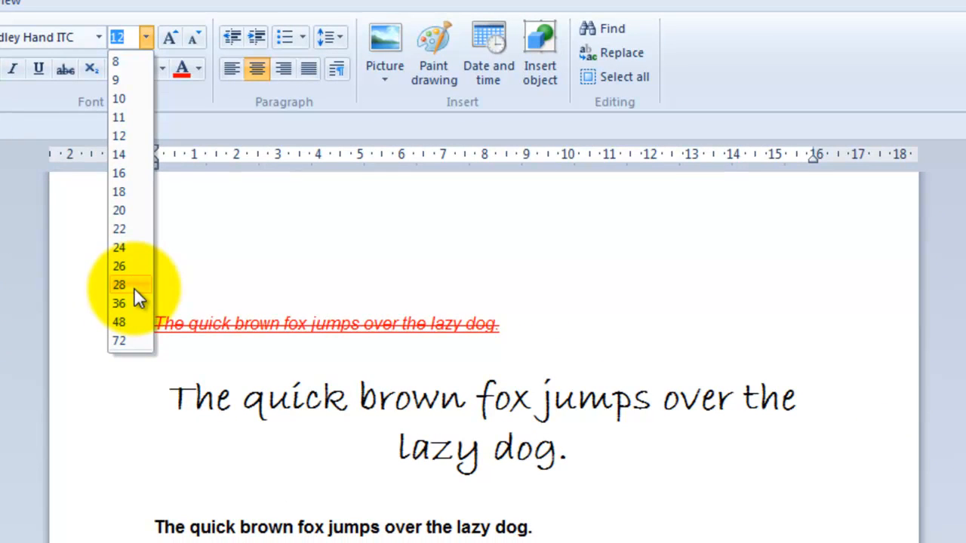
pyautogui.click(129, 227)
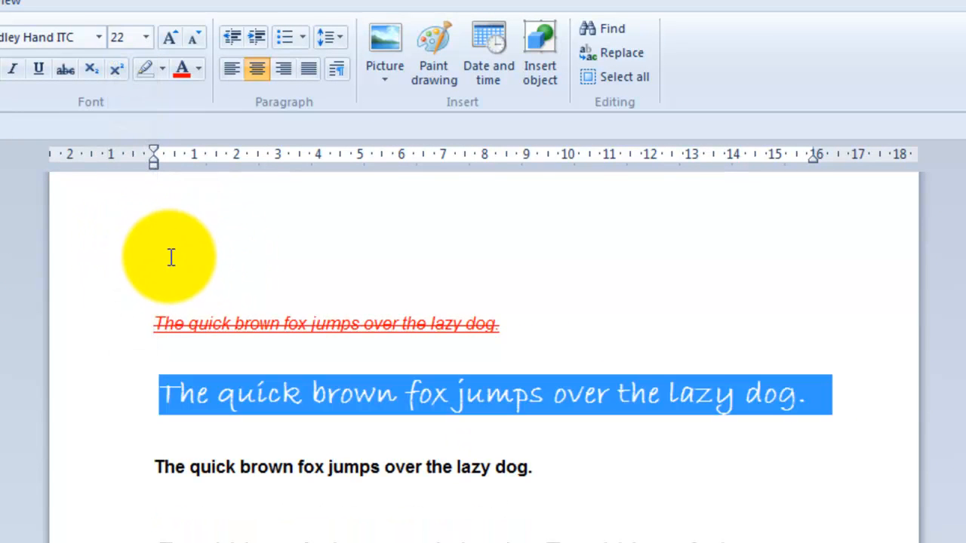
pyautogui.click(12, 69)
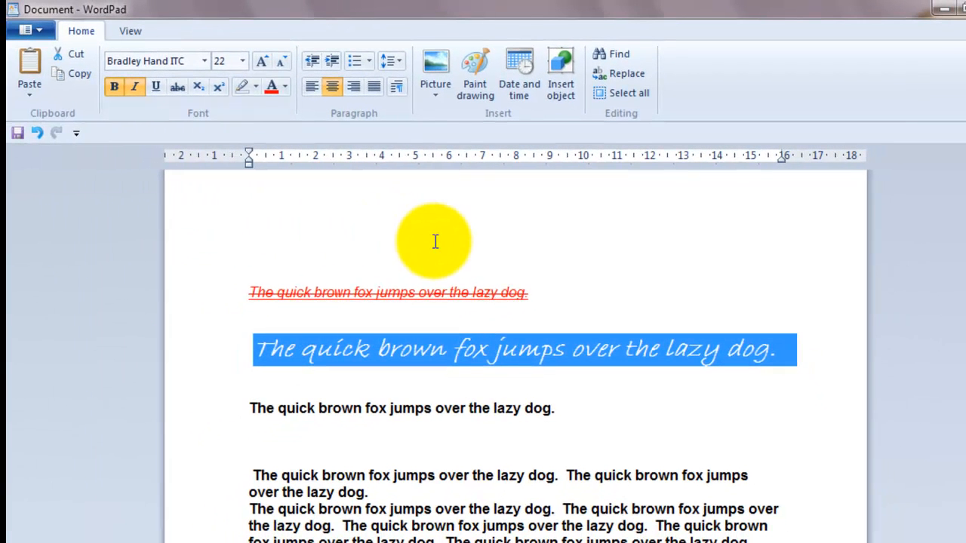
pyautogui.click(463, 257)
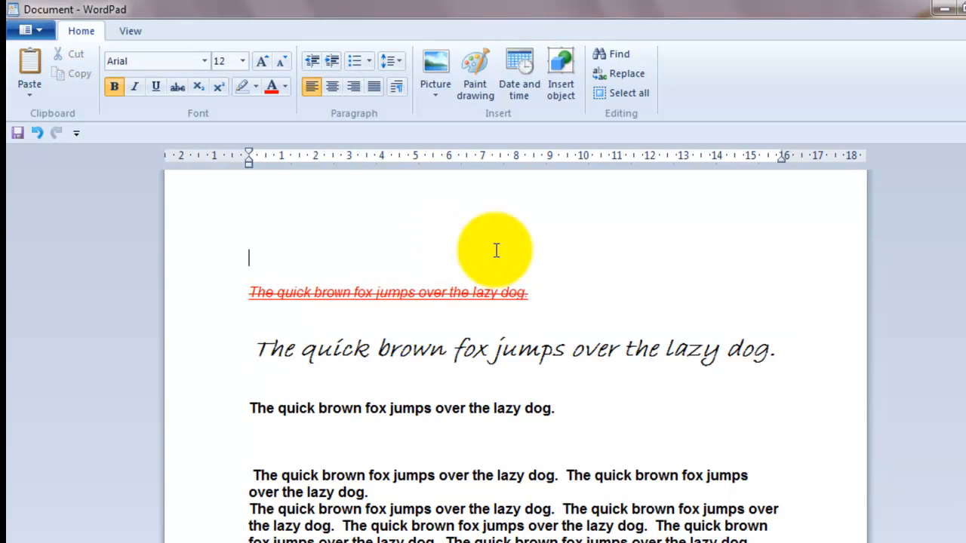
pyautogui.click(778, 352)
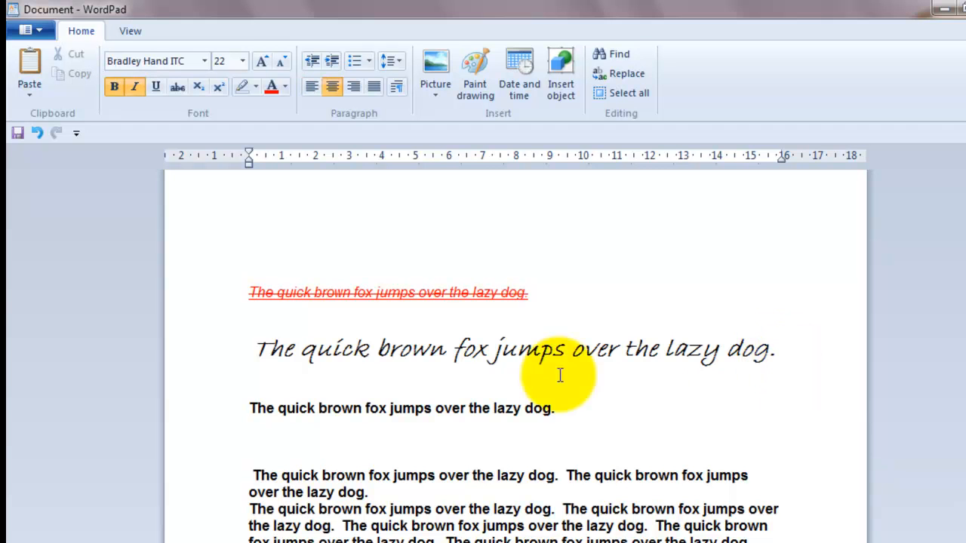
# - Define a custom blue text colour for the second sentence with hue 149, saturation 185 and luminance 137
pyautogui.moveTo(257, 351); pyautogui.dragTo(790, 354)
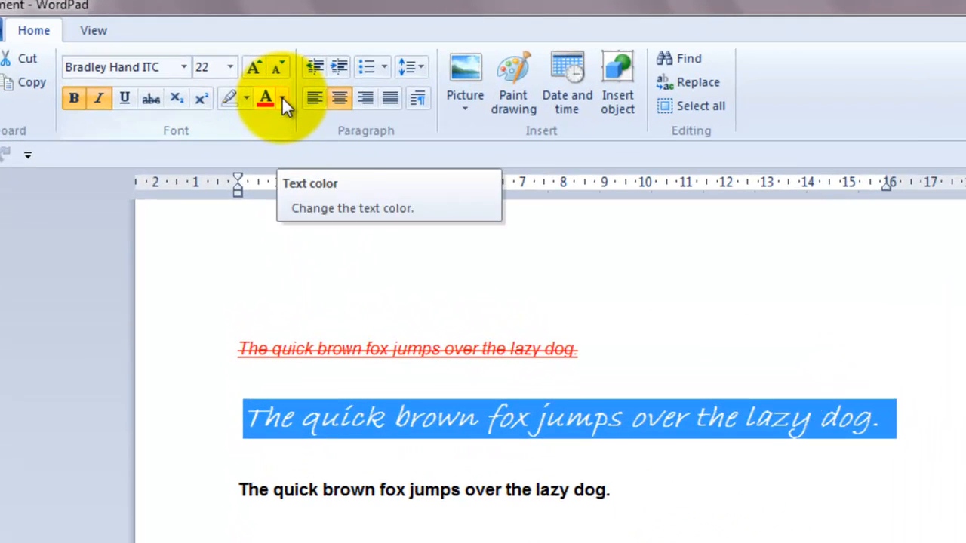
pyautogui.click(283, 101)
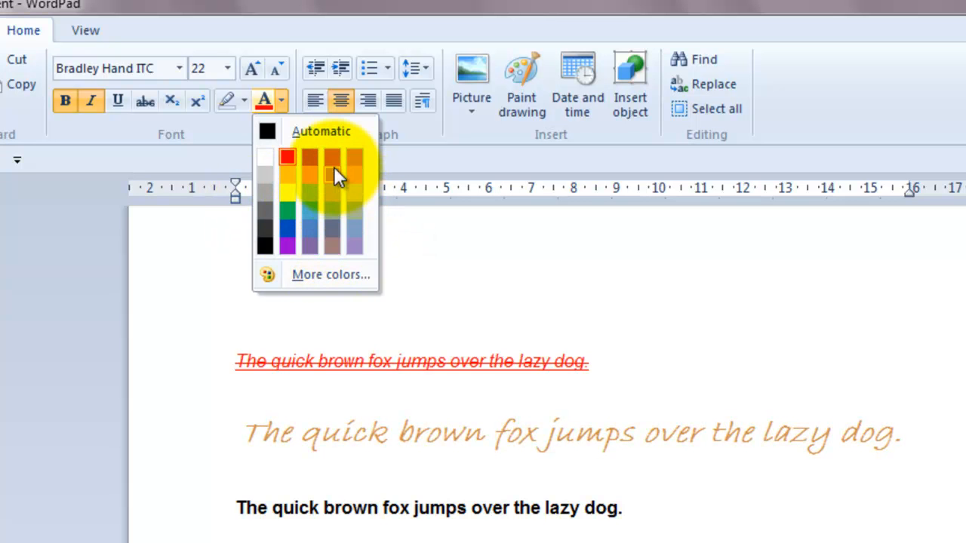
pyautogui.click(322, 270)
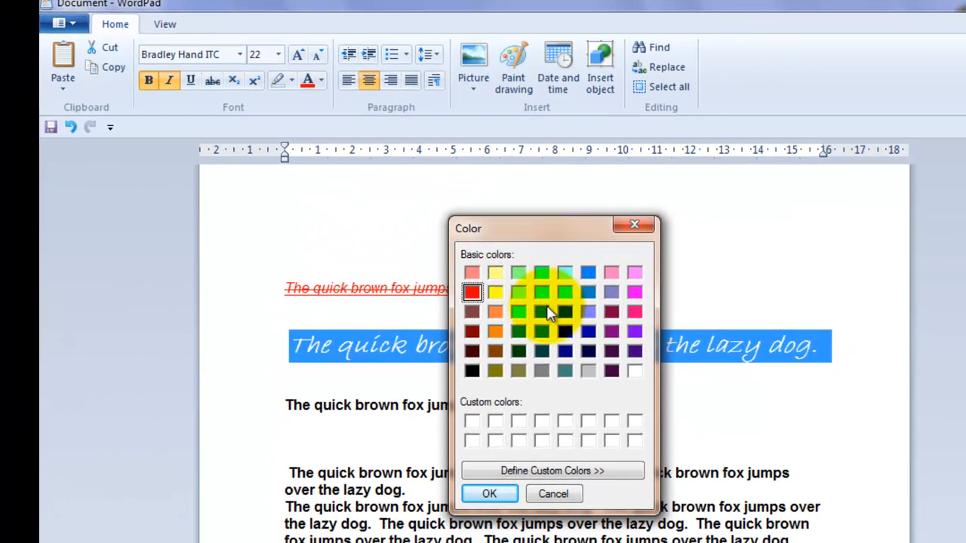
pyautogui.click(544, 466)
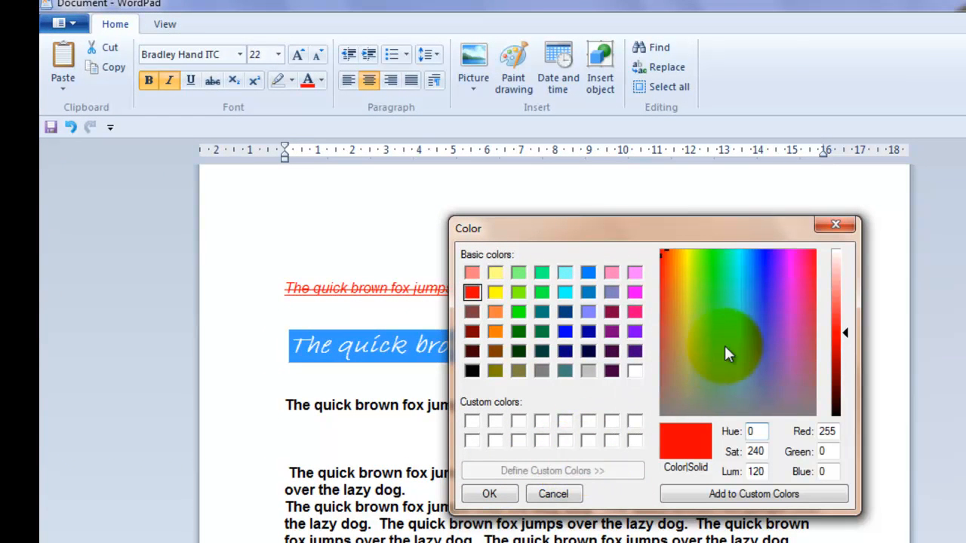
pyautogui.moveTo(846, 332)
pyautogui.mouseDown()
pyautogui.moveTo(845, 269)
pyautogui.moveTo(847, 380)
pyautogui.moveTo(848, 317)
pyautogui.moveTo(847, 333)
pyautogui.mouseUp()
pyautogui.moveTo(752, 336)
pyautogui.mouseDown()
pyautogui.moveTo(740, 297)
pyautogui.moveTo(712, 289)
pyautogui.moveTo(699, 323)
pyautogui.moveTo(754, 352)
pyautogui.mouseUp()
pyautogui.click(845, 336)
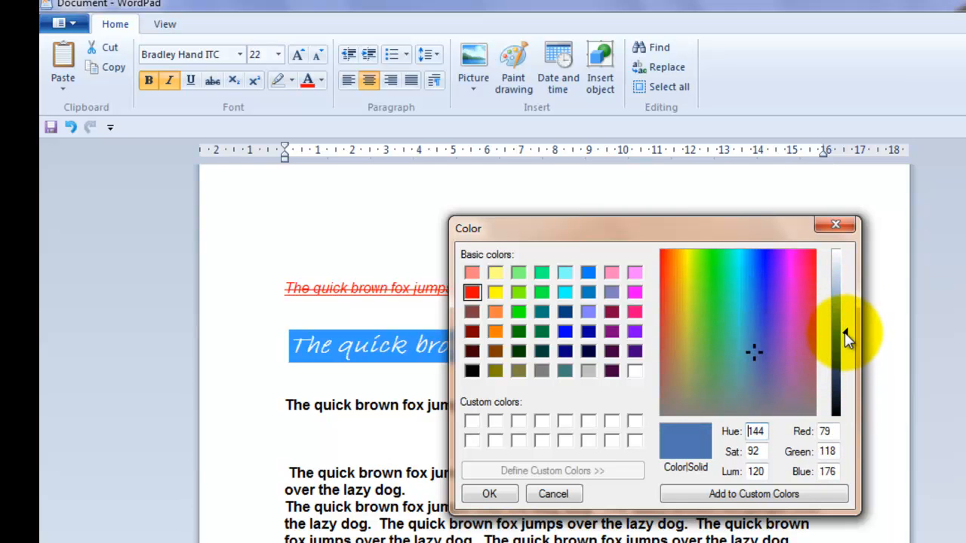
pyautogui.moveTo(845, 334)
pyautogui.mouseDown()
pyautogui.moveTo(846, 260)
pyautogui.moveTo(849, 403)
pyautogui.moveTo(845, 322)
pyautogui.mouseUp()
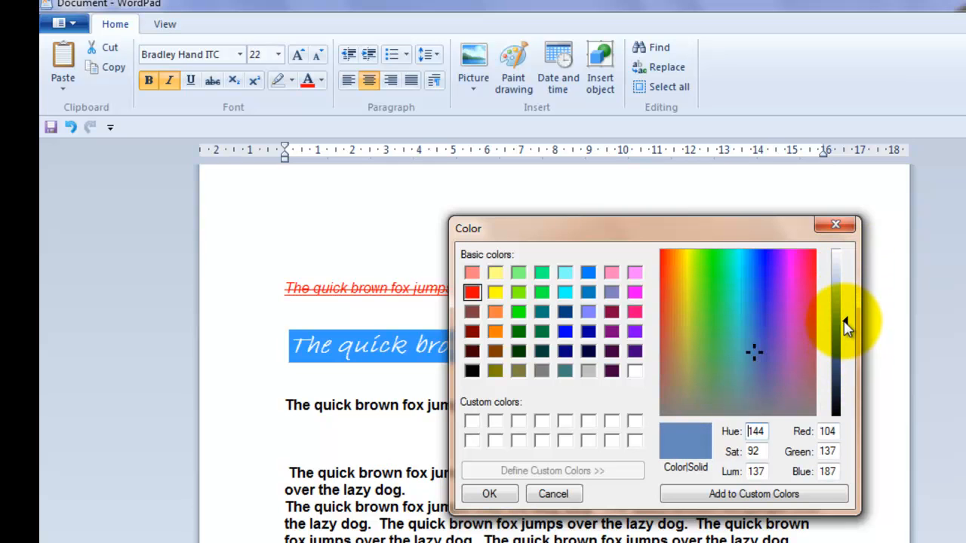
pyautogui.click(756, 285)
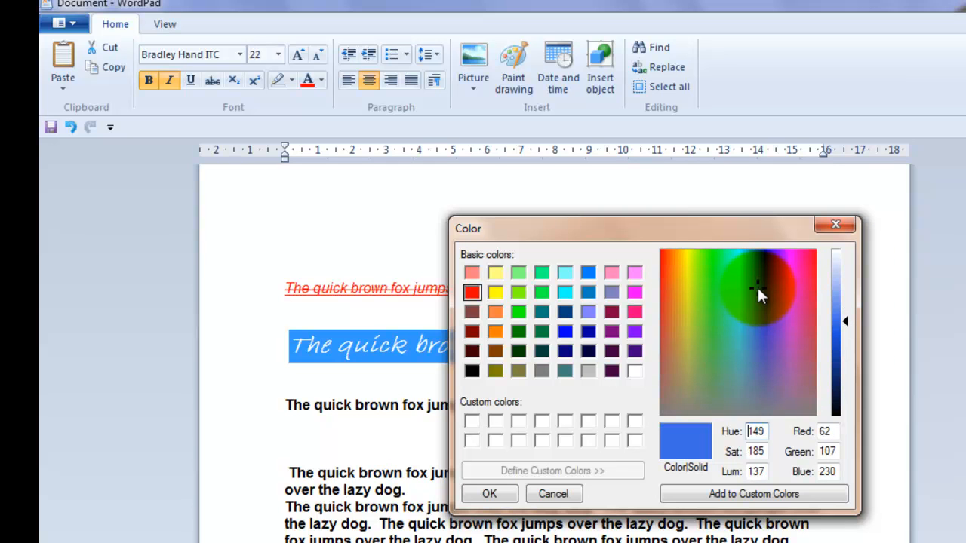
# - Add the mixed blue to the custom colours and apply it to the second sentence
pyautogui.click(706, 495)
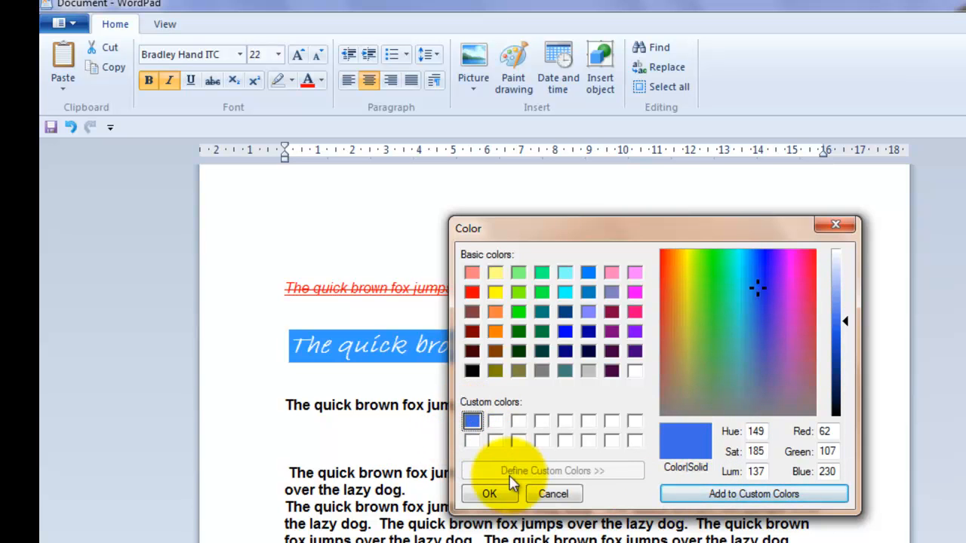
pyautogui.click(490, 493)
pyautogui.click(630, 429)
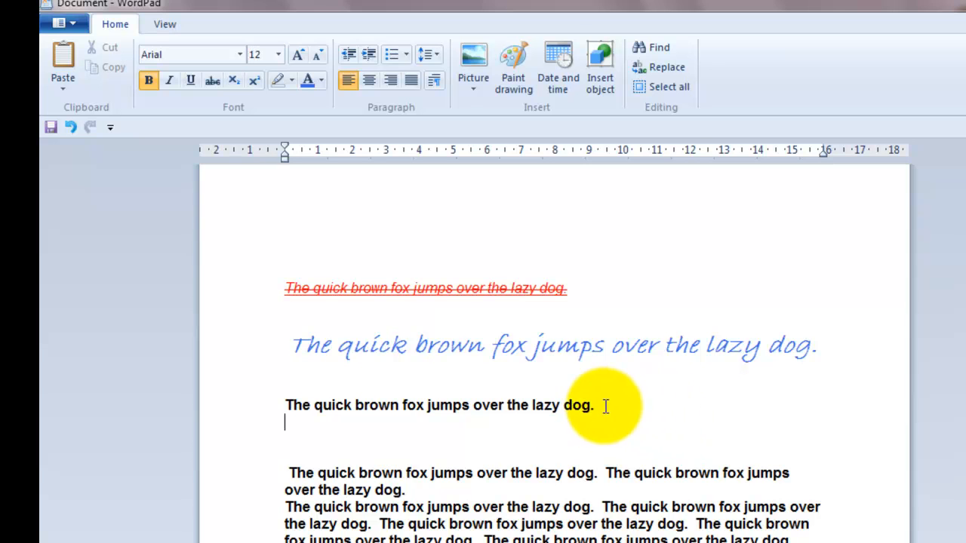
# - Delete the red struck-through sentence at the start of the document
pyautogui.click(275, 293)
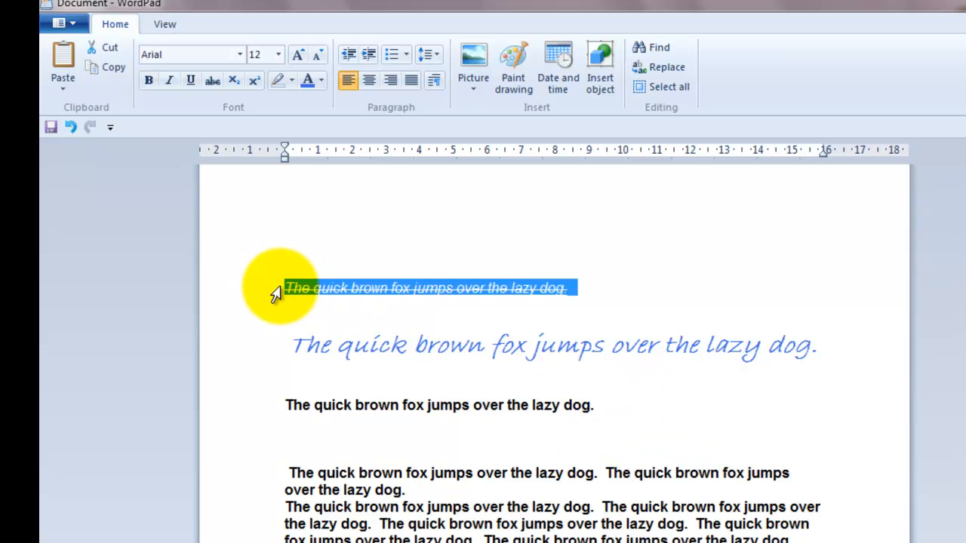
pyautogui.click(287, 288)
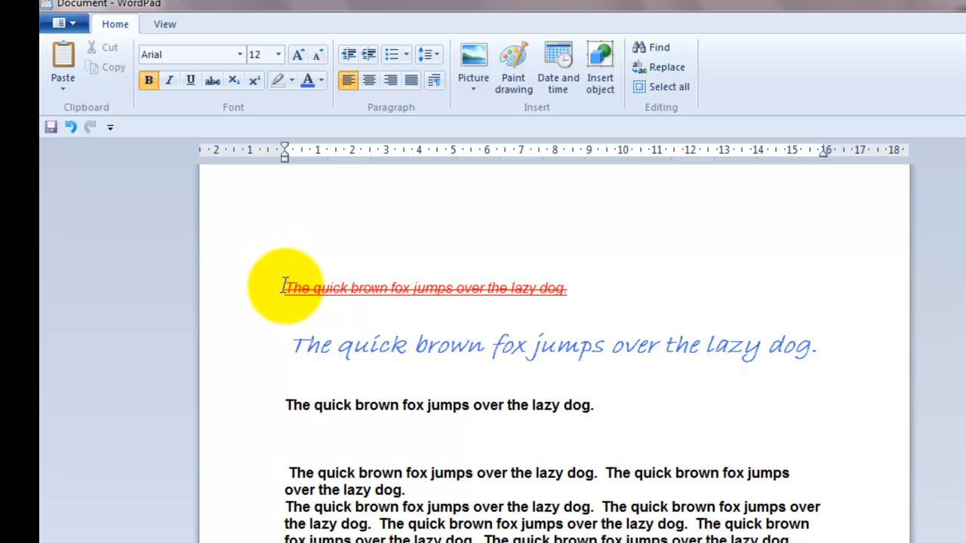
pyautogui.moveTo(288, 287); pyautogui.dragTo(601, 282)
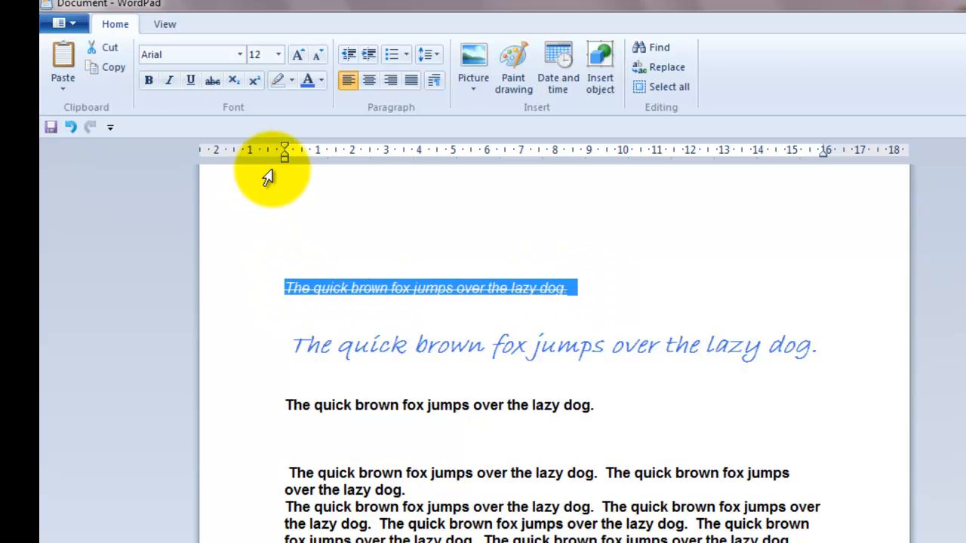
pyautogui.press('Delete')
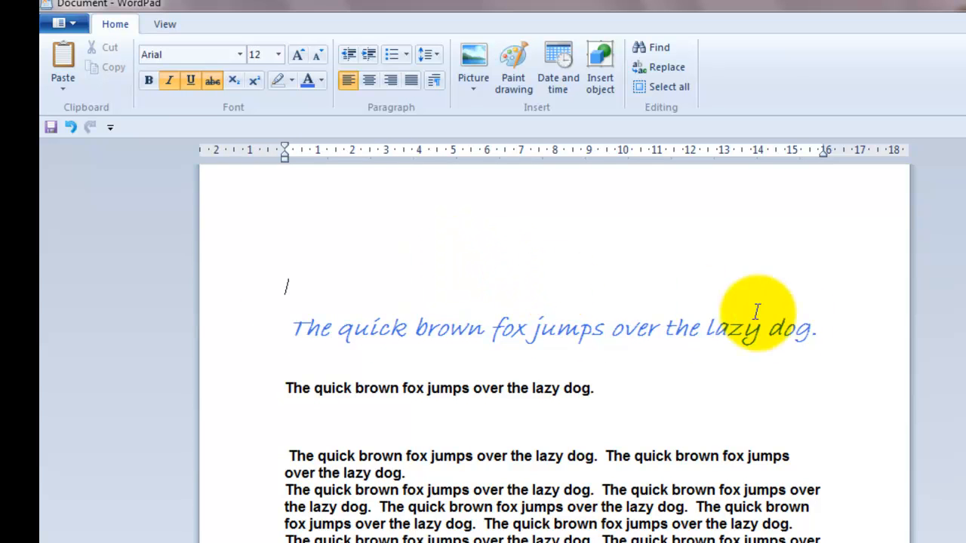
pyautogui.moveTo(291, 328); pyautogui.dragTo(833, 326)
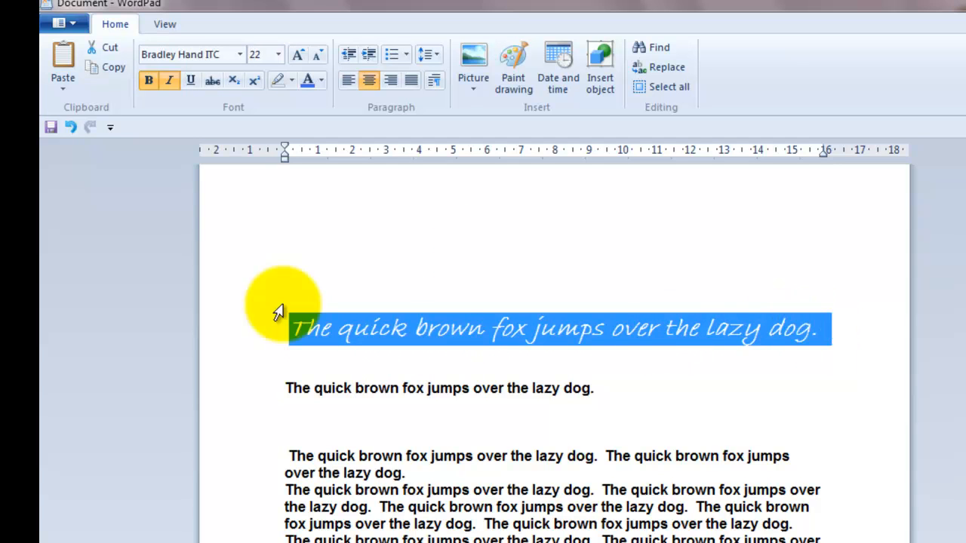
pyautogui.click(154, 80)
pyautogui.click(315, 194)
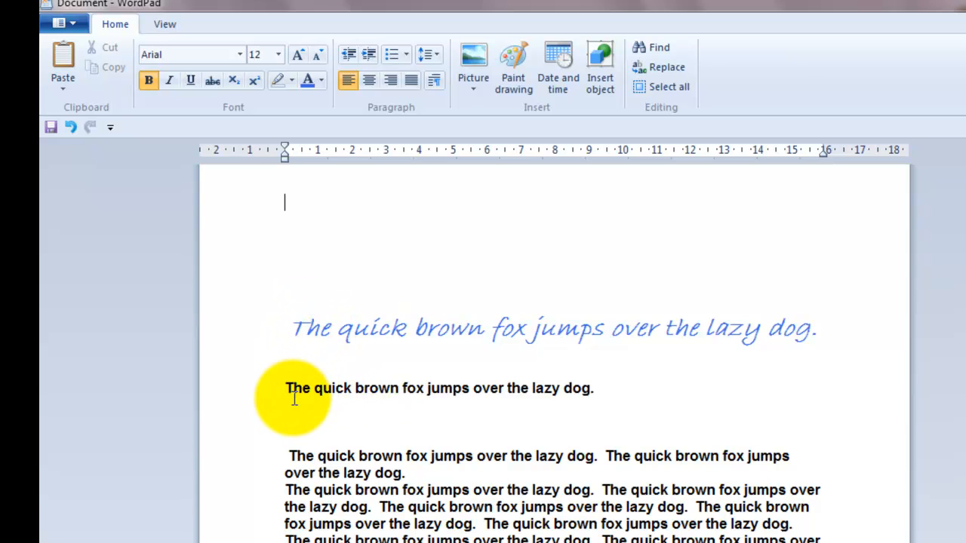
# - Delete all the black text below the blue handwritten-style sentence
pyautogui.moveTo(287, 388); pyautogui.dragTo(679, 542)
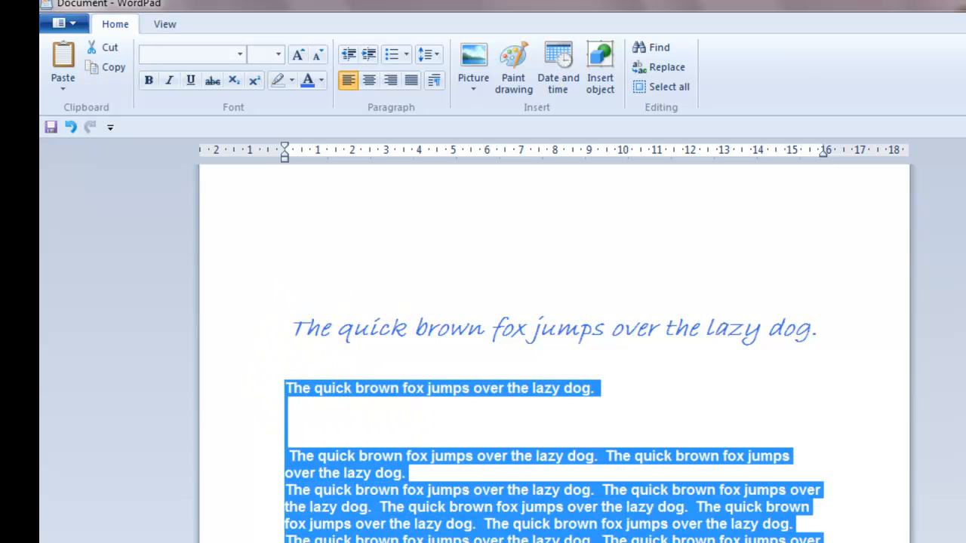
pyautogui.press('Delete')
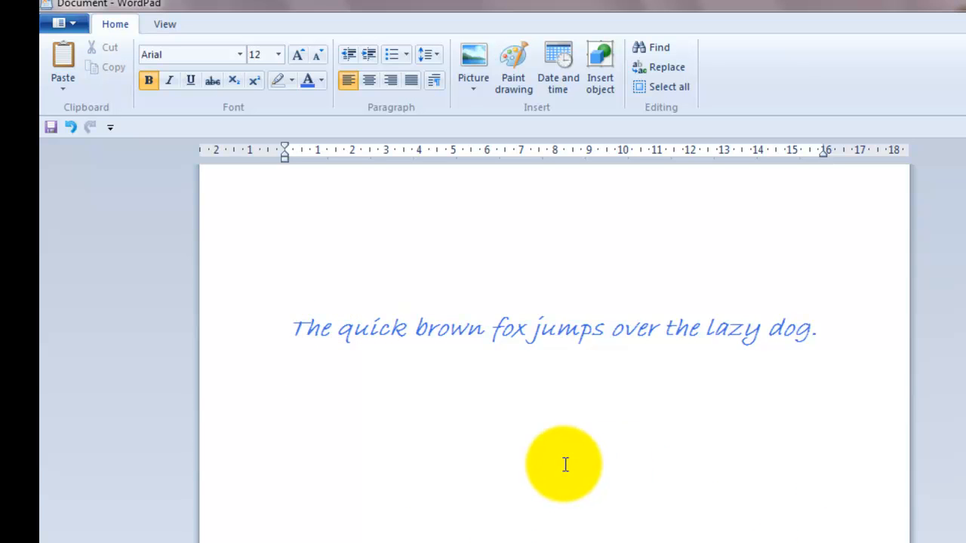